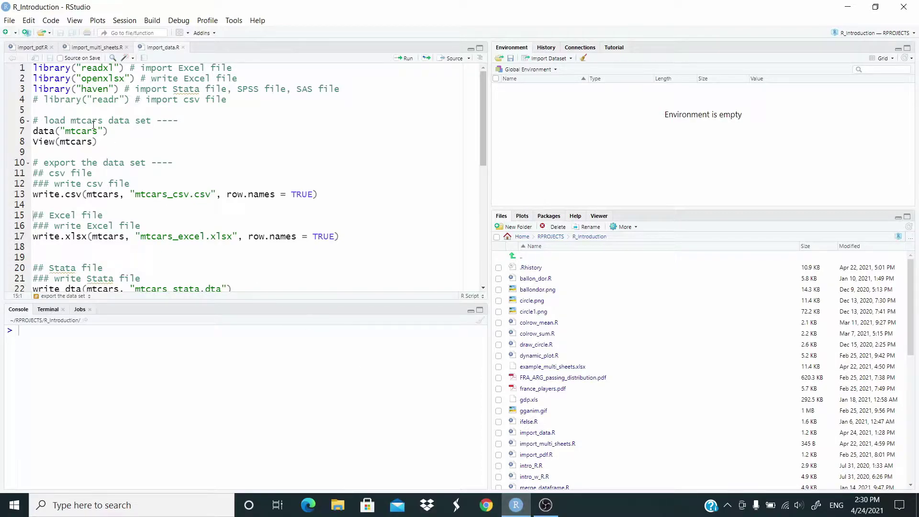
# - Run the library() calls on lines 1–3 to load readxl, openxlsx and haven
pyautogui.moveTo(34, 67); pyautogui.dragTo(34, 100)
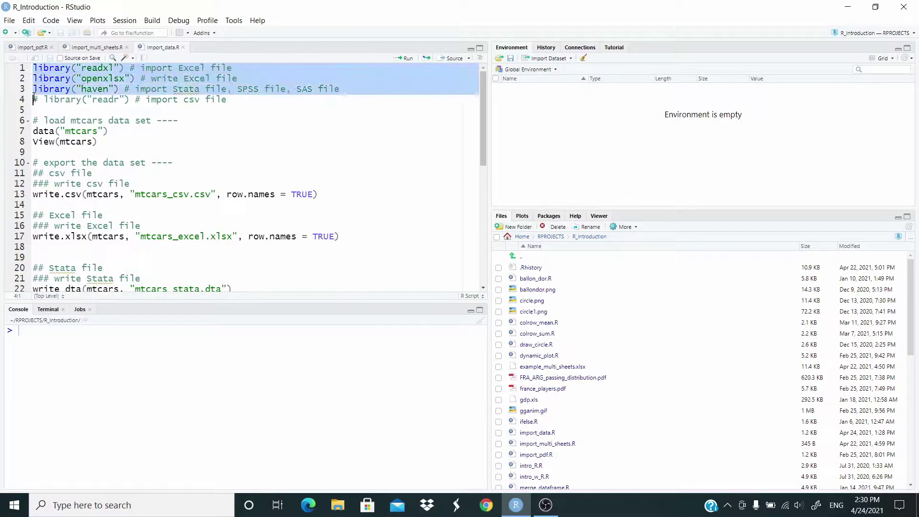
pyautogui.hotkey('ctrl', 'Return')
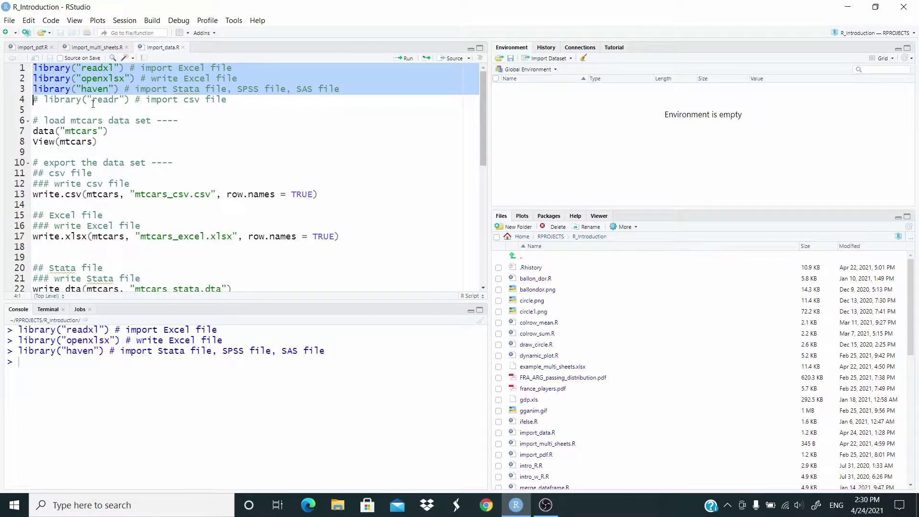
pyautogui.moveTo(92, 100); pyautogui.dragTo(120, 100)
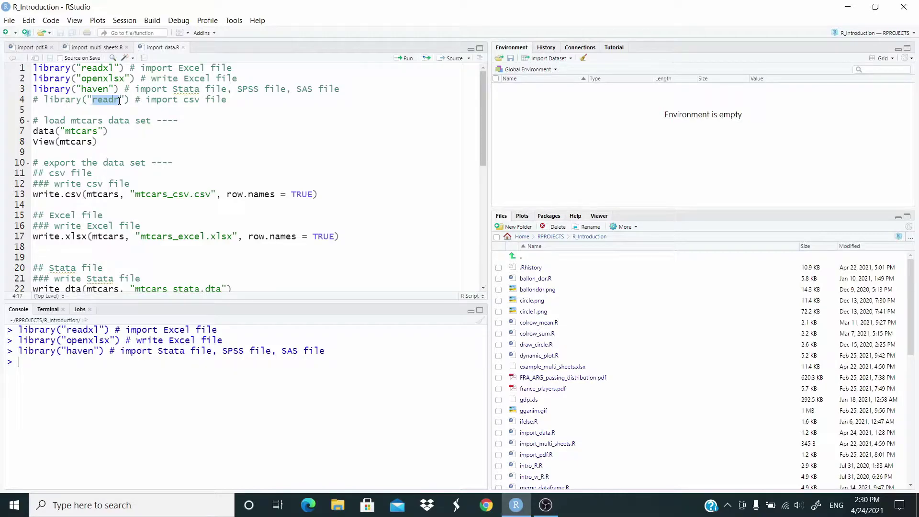
# - Load mtcars with data("mtcars"), preview it with View(), and go back to import_data.R
pyautogui.click(117, 130)
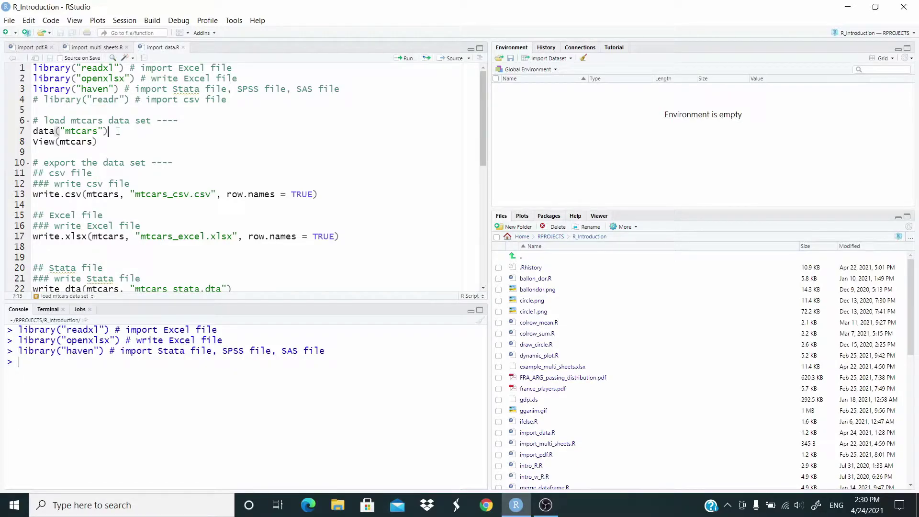
pyautogui.hotkey('ctrl', 'Return')
pyautogui.hotkey('ctrl', 'Return')
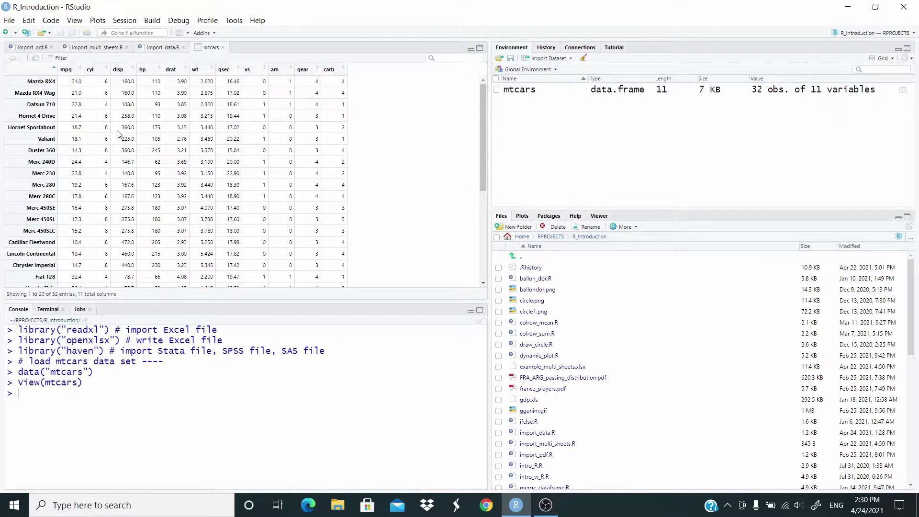
pyautogui.click(160, 48)
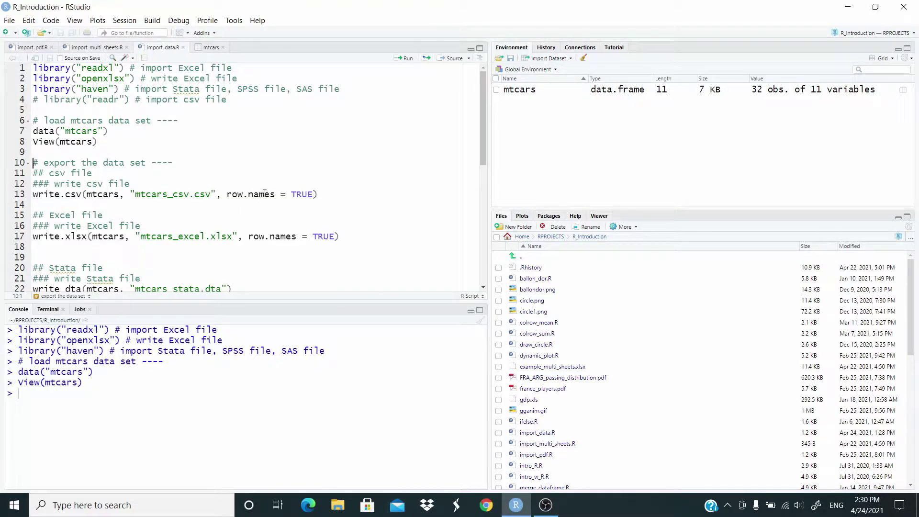
# - Export mtcars with row names to mtcars_csv.csv using write.csv
pyautogui.click(211, 48)
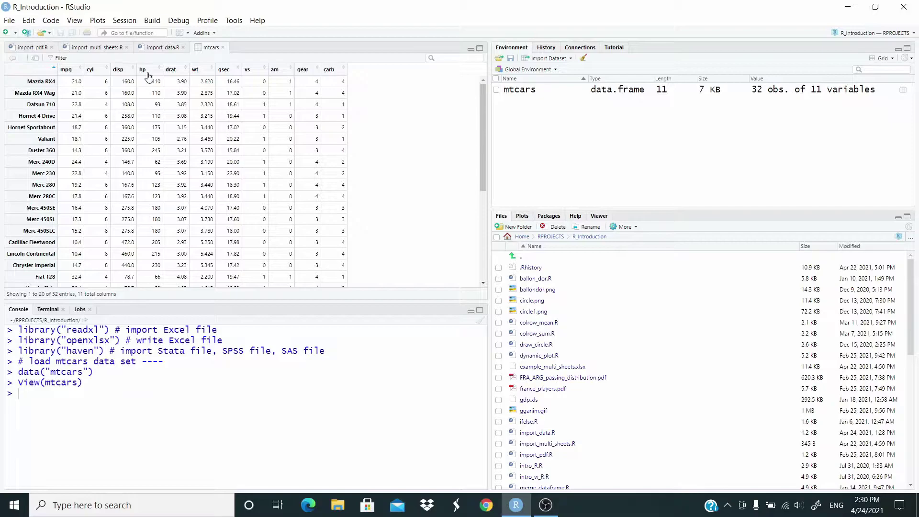
pyautogui.click(156, 48)
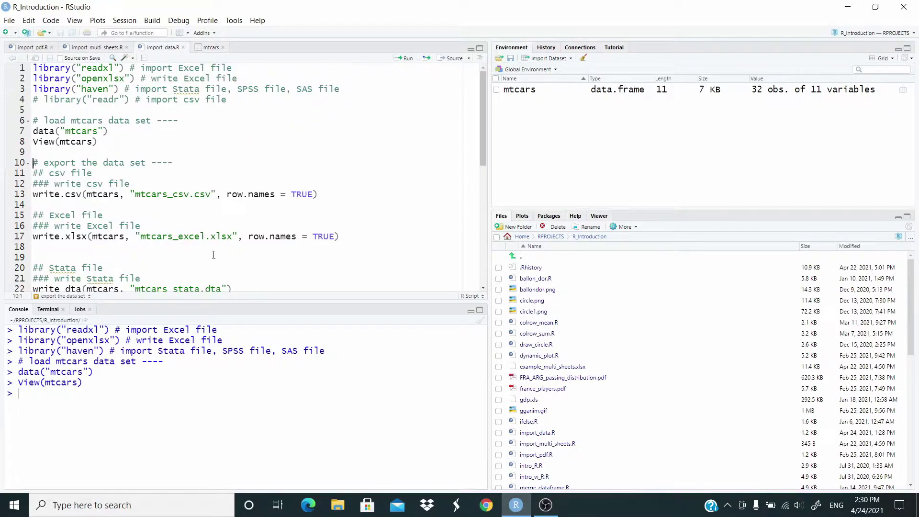
pyautogui.click(323, 193)
pyautogui.hotkey('ctrl', 'Return')
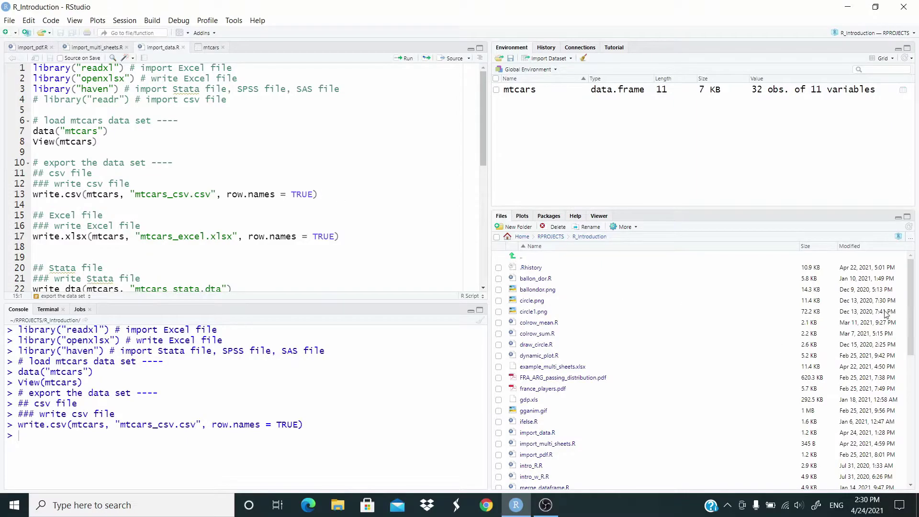
pyautogui.moveTo(910, 308); pyautogui.dragTo(910, 439)
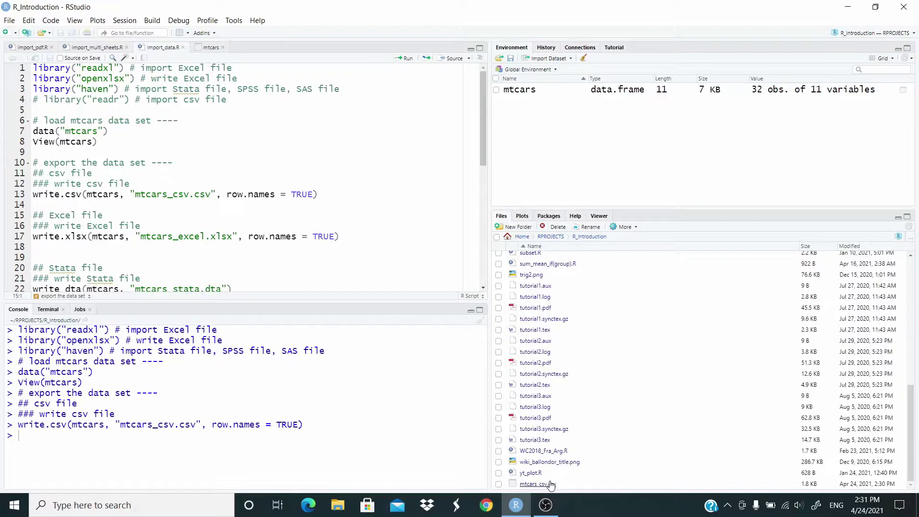
# - View mtcars_csv.csv from the Files pane to confirm the comma-separated car data
pyautogui.click(550, 484)
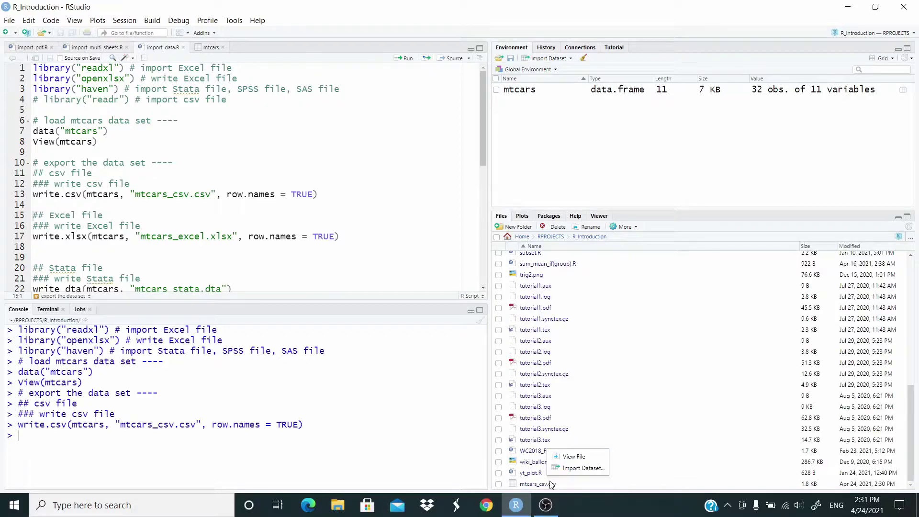
pyautogui.click(567, 457)
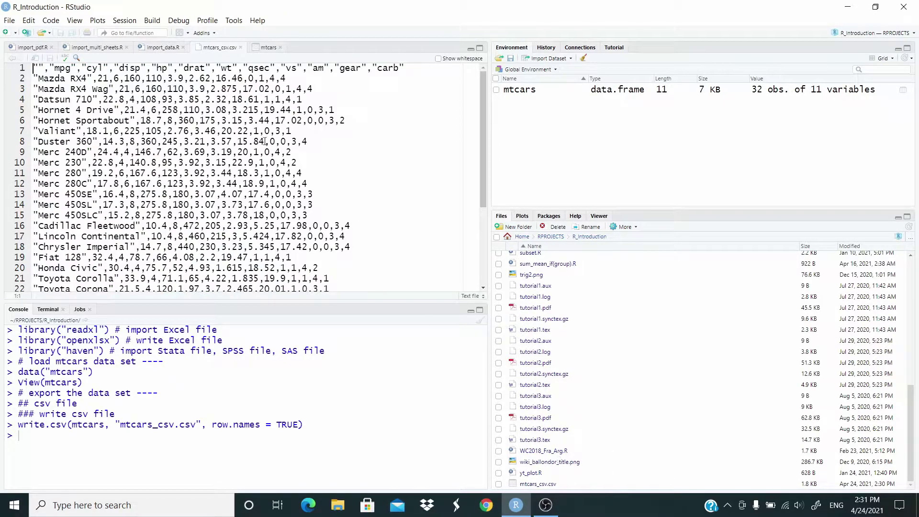
pyautogui.click(164, 47)
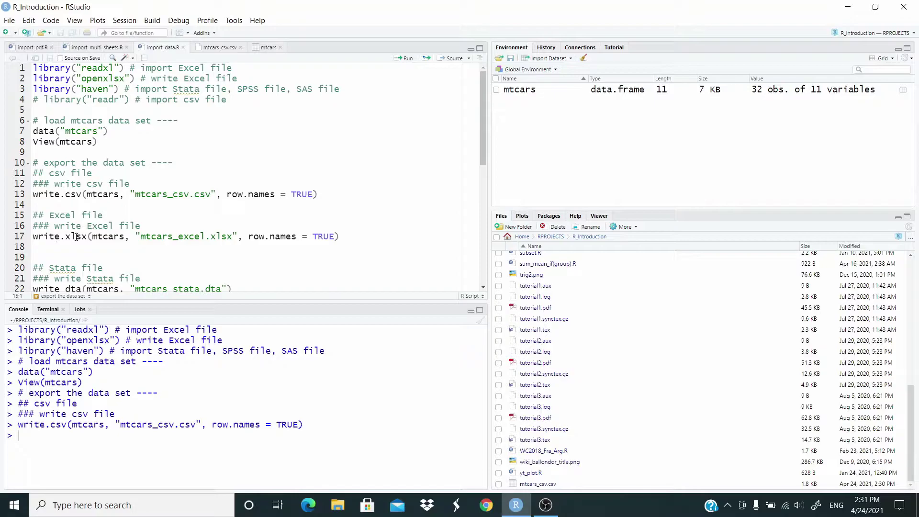
# - Write mtcars to mtcars_excel.xlsx with write.xlsx, view it in Excel, then close Excel
pyautogui.click(344, 237)
pyautogui.hotkey('ctrl', 'Return')
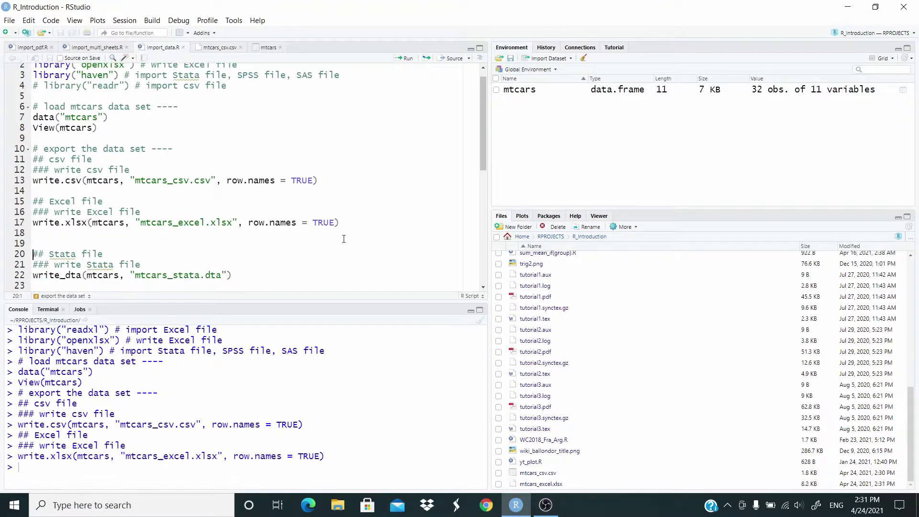
pyautogui.click(546, 485)
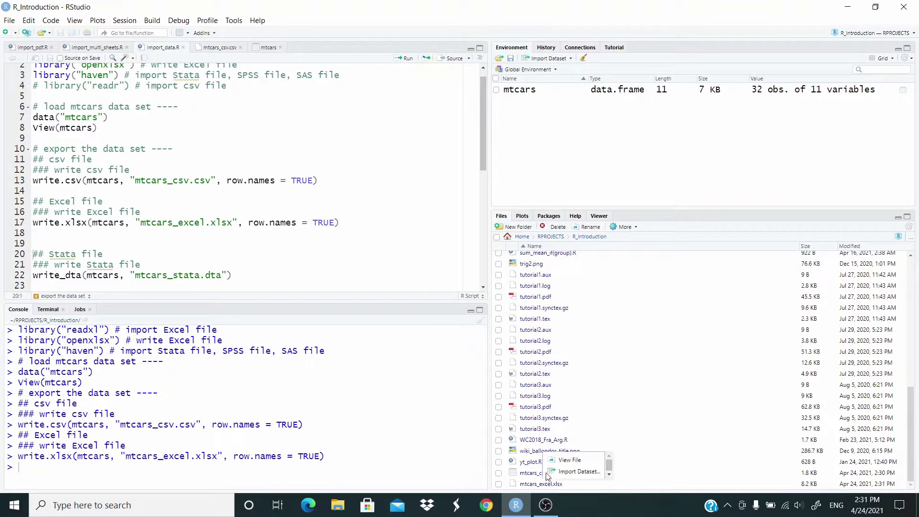
pyautogui.click(568, 460)
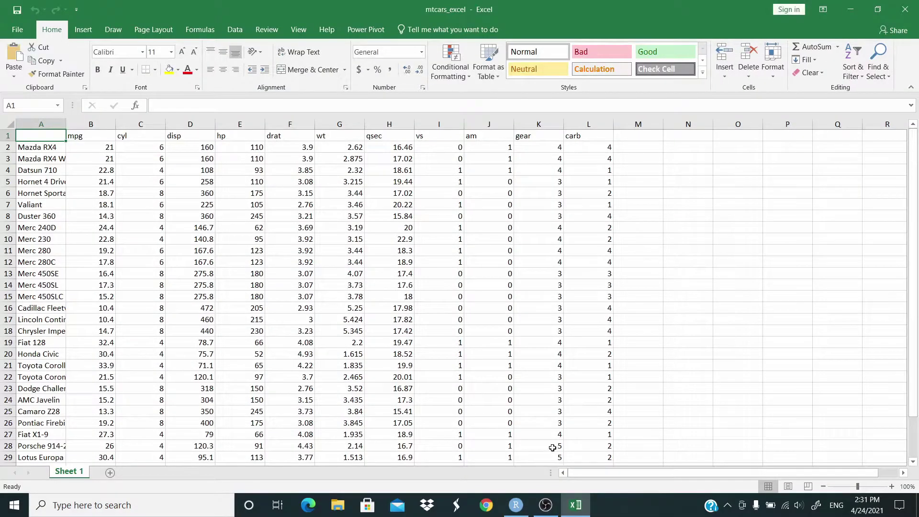
pyautogui.click(904, 9)
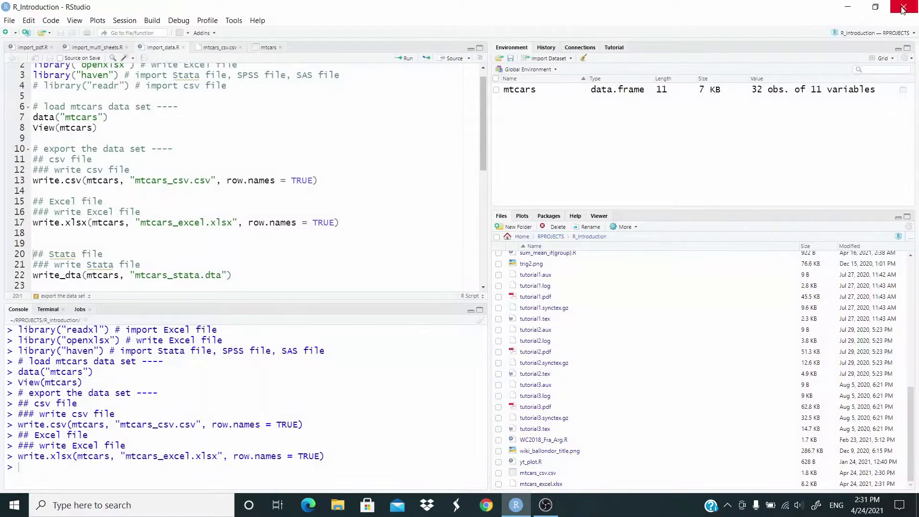
pyautogui.moveTo(486, 142); pyautogui.dragTo(481, 179)
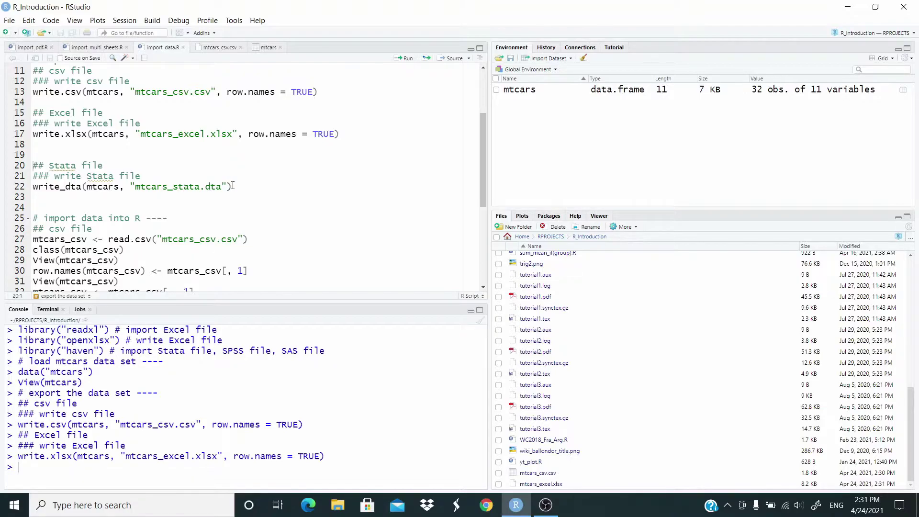
# - Run write_dta on line 22 to write mtcars to mtcars_stata.dta
pyautogui.click(233, 186)
pyautogui.hotkey('ctrl', 'Return')
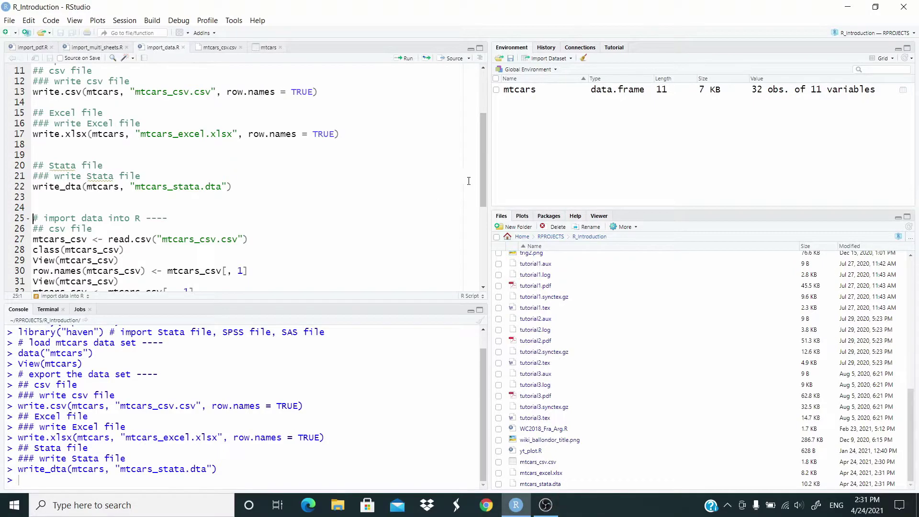
pyautogui.moveTo(483, 183); pyautogui.dragTo(482, 220)
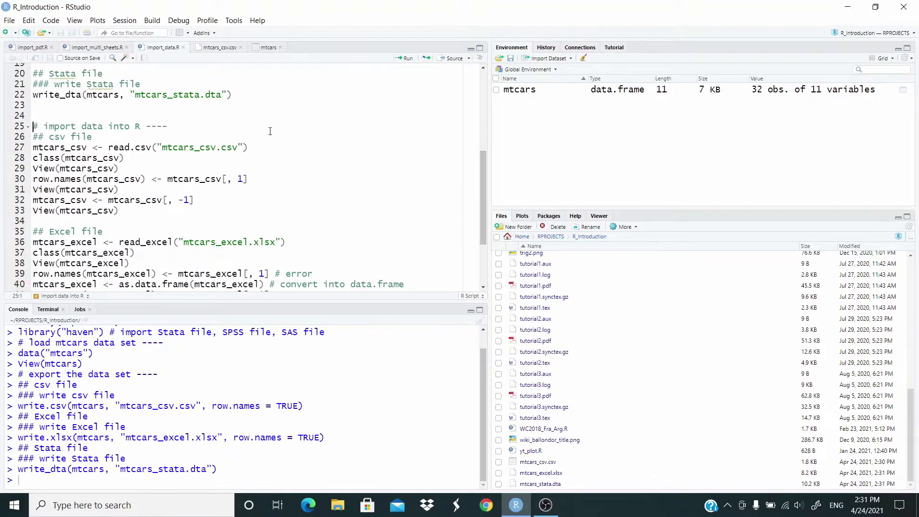
# - Read mtcars_csv.csv into mtcars_csv, check its class, and compare it with mtcars
pyautogui.click(254, 147)
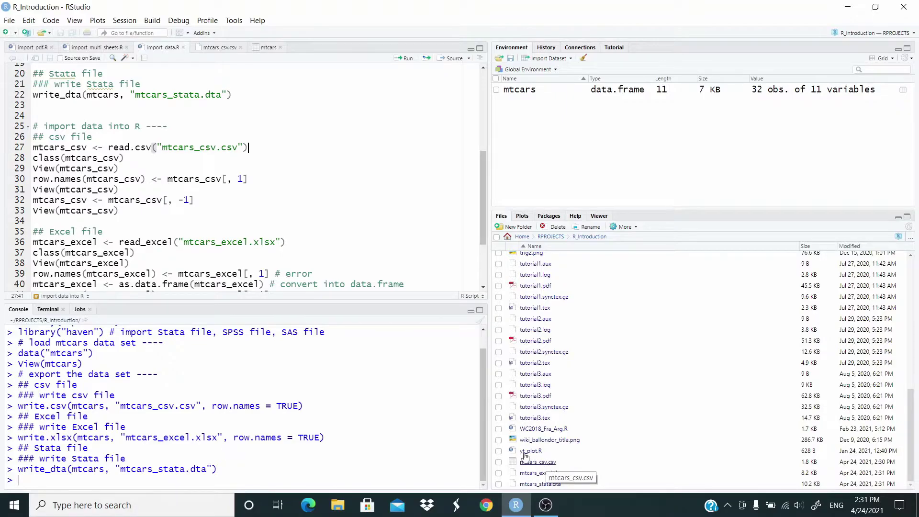
pyautogui.hotkey('ctrl', 'Return')
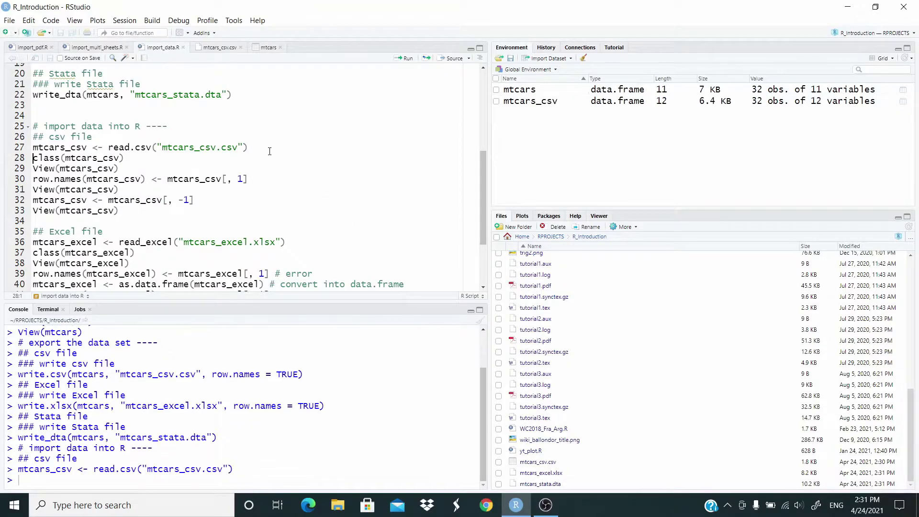
pyautogui.hotkey('ctrl', 'Return')
pyautogui.hotkey('ctrl', 'Return')
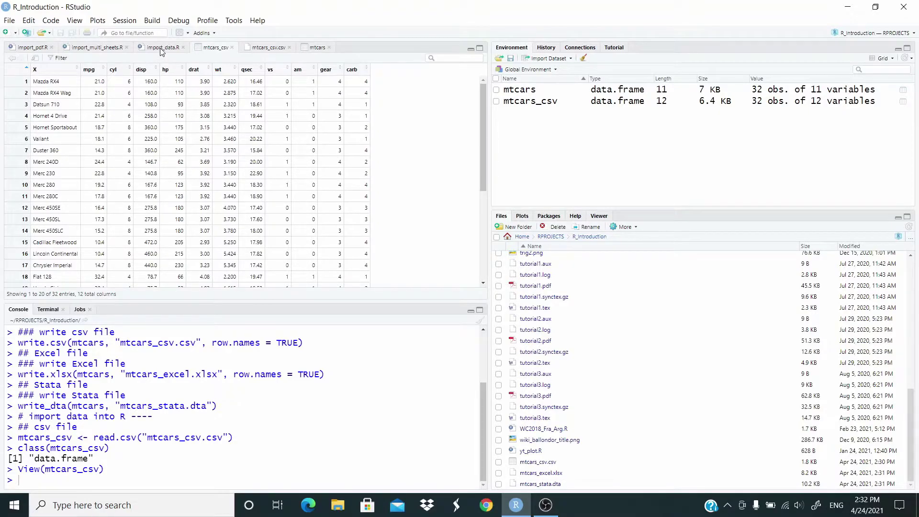
pyautogui.click(311, 51)
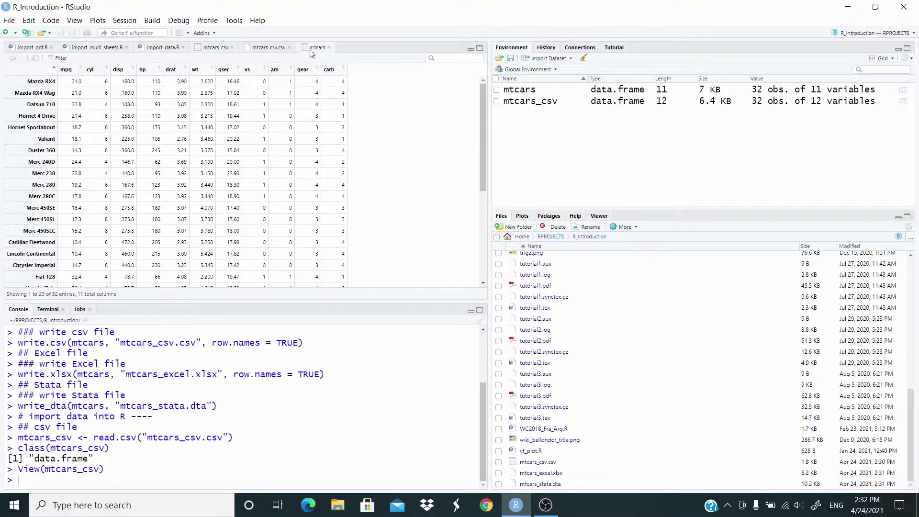
pyautogui.click(208, 49)
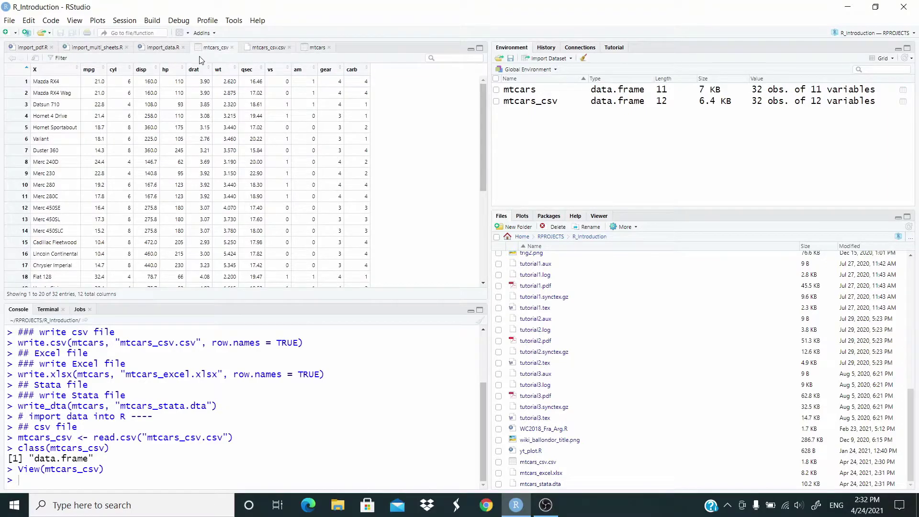
pyautogui.click(163, 48)
# - Set mtcars_csv row names from column X, drop X, and compare with mtcars
pyautogui.click(251, 180)
pyautogui.hotkey('ctrl', 'Return')
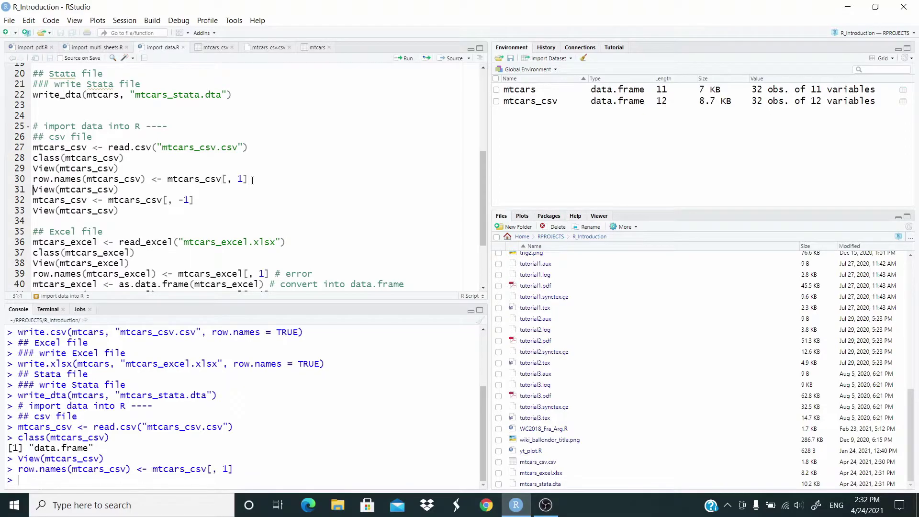
pyautogui.hotkey('ctrl', 'Return')
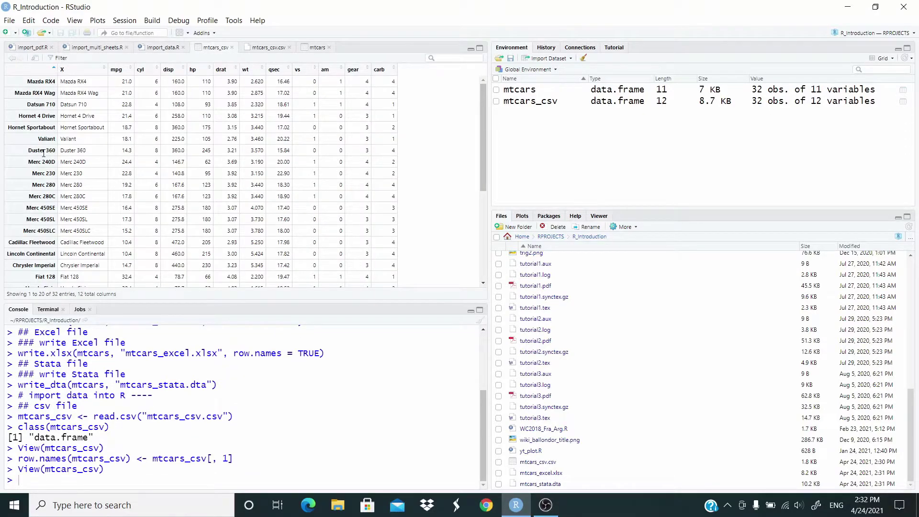
pyautogui.click(162, 47)
pyautogui.hotkey('ctrl', 'Return')
pyautogui.hotkey('ctrl', 'Return')
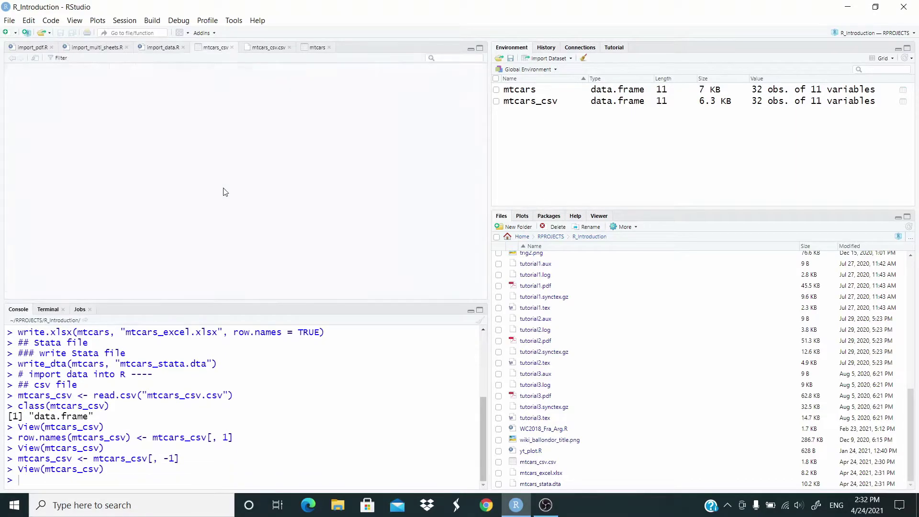
pyautogui.click(315, 48)
pyautogui.click(217, 47)
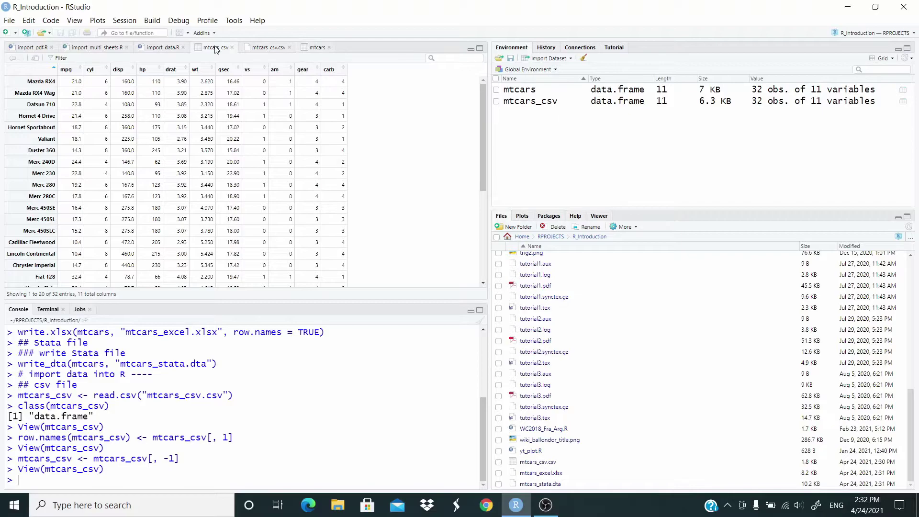
# - Read the Excel file into mtcars_excel with read_excel, check its class and view it
pyautogui.click(164, 48)
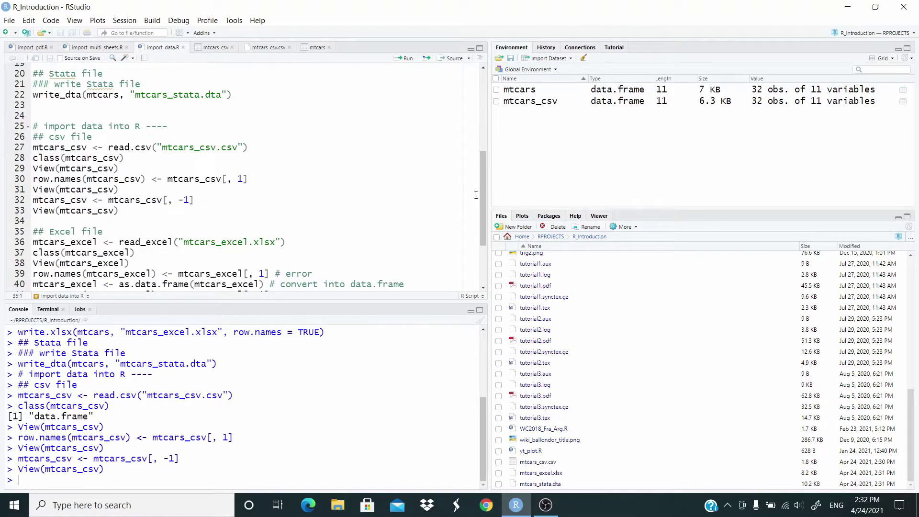
pyautogui.moveTo(483, 193); pyautogui.dragTo(483, 238)
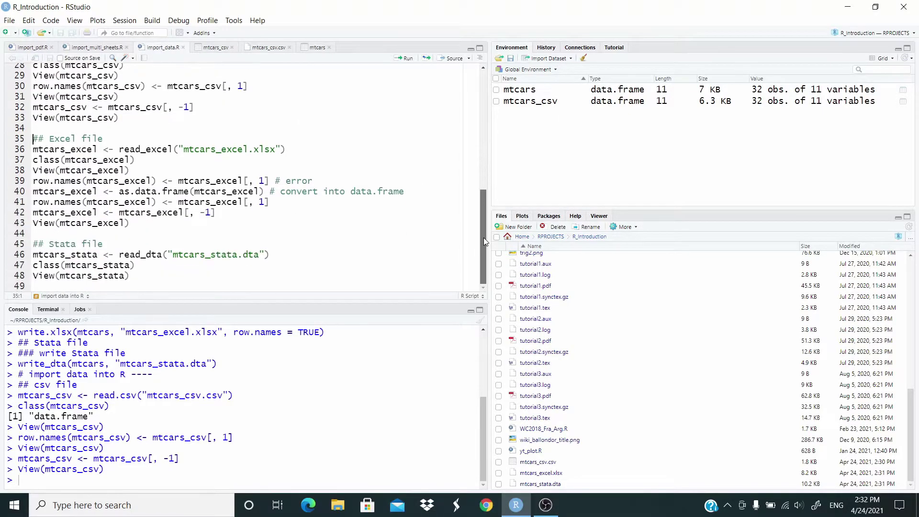
pyautogui.click(289, 150)
pyautogui.hotkey('ctrl', 'Return')
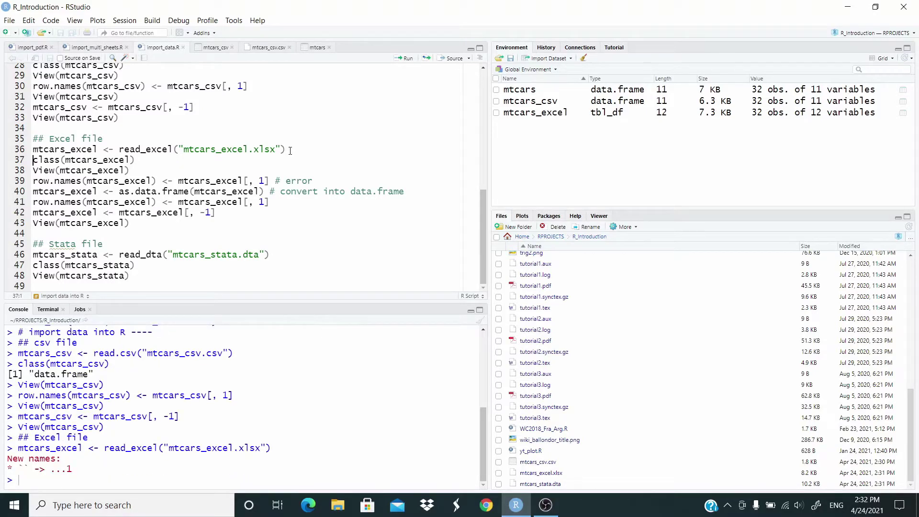
pyautogui.hotkey('ctrl', 'Return')
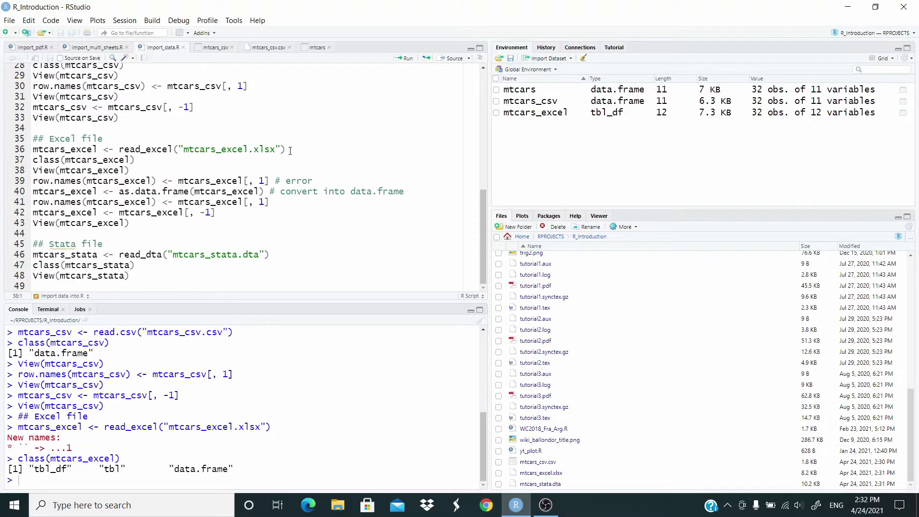
pyautogui.hotkey('ctrl', 'Return')
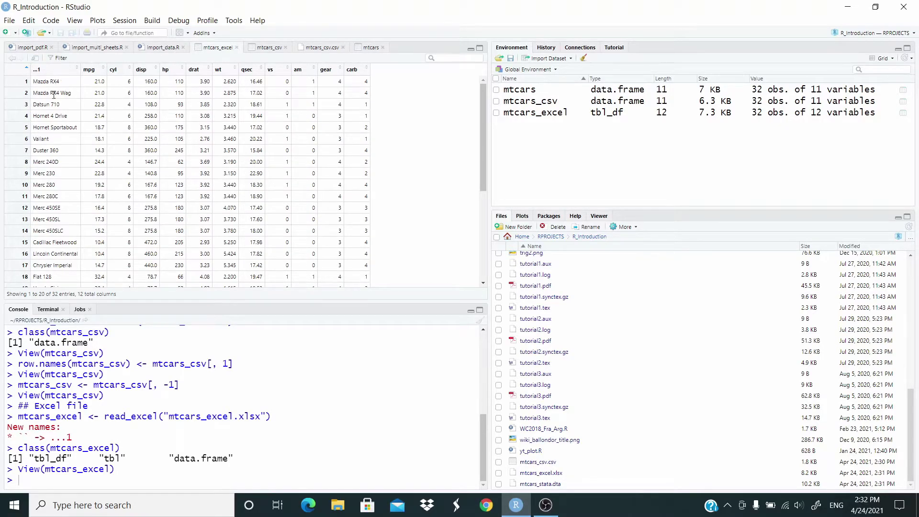
pyautogui.click(161, 47)
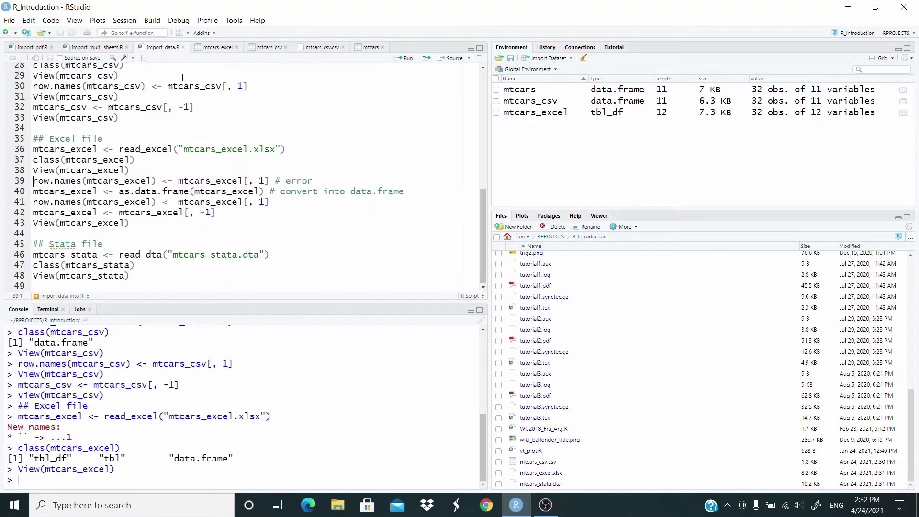
# - Convert mtcars_excel to a data.frame, set car-name row names, drop column 1, and compare with mtcars
pyautogui.click(325, 183)
pyautogui.hotkey('ctrl', 'Return')
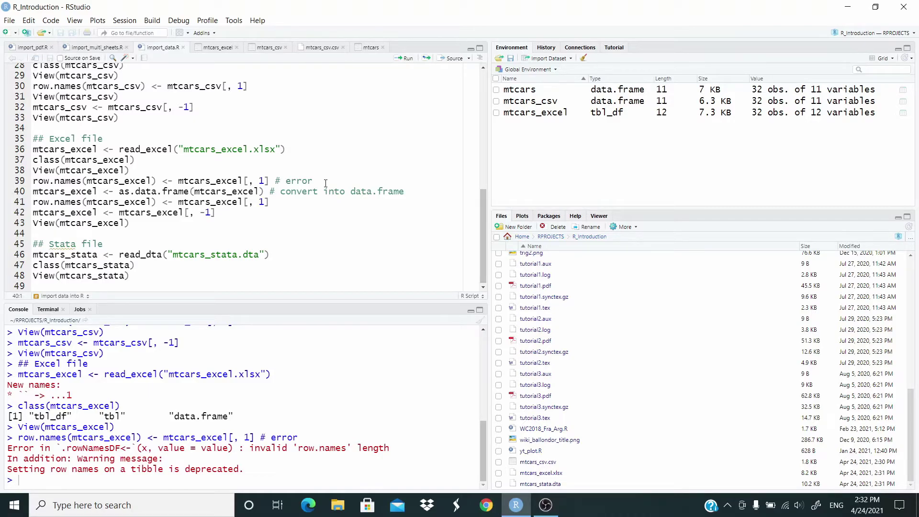
pyautogui.hotkey('ctrl', 'Return')
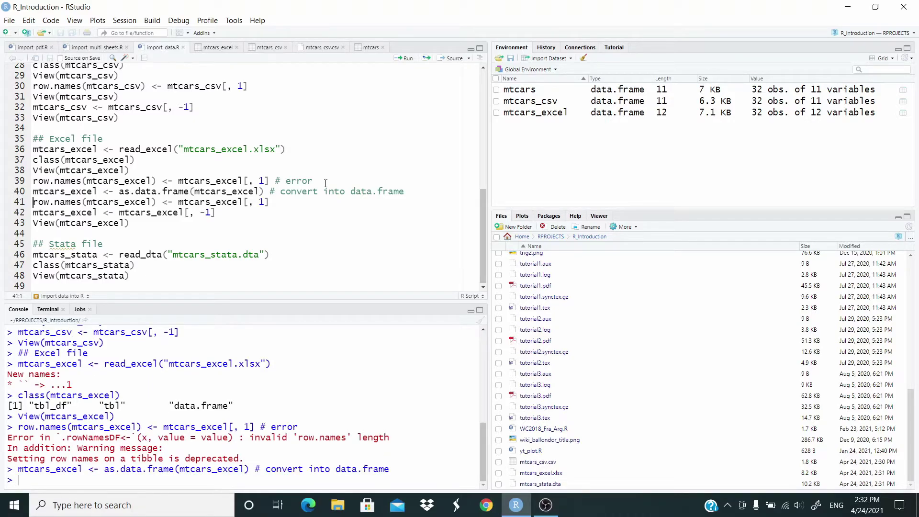
pyautogui.hotkey('ctrl', 'Return')
pyautogui.hotkey('ctrl', 'Return')
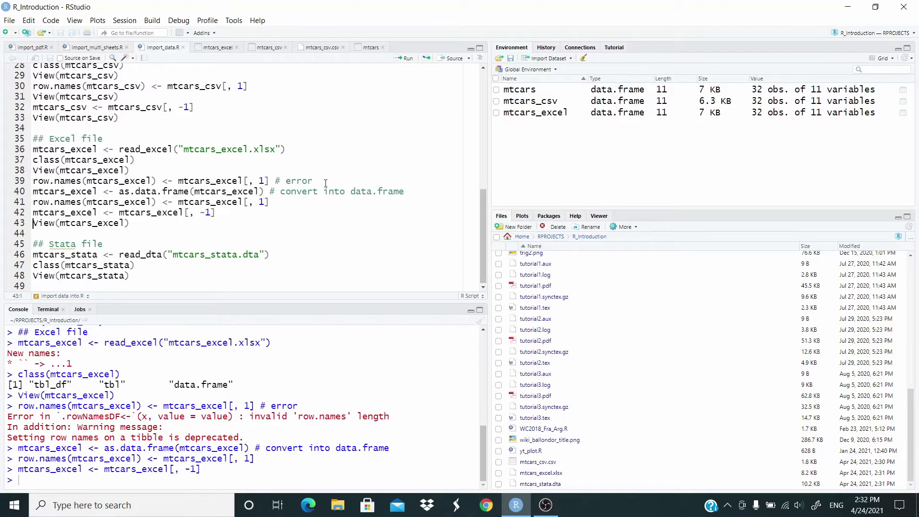
pyautogui.hotkey('ctrl', 'Return')
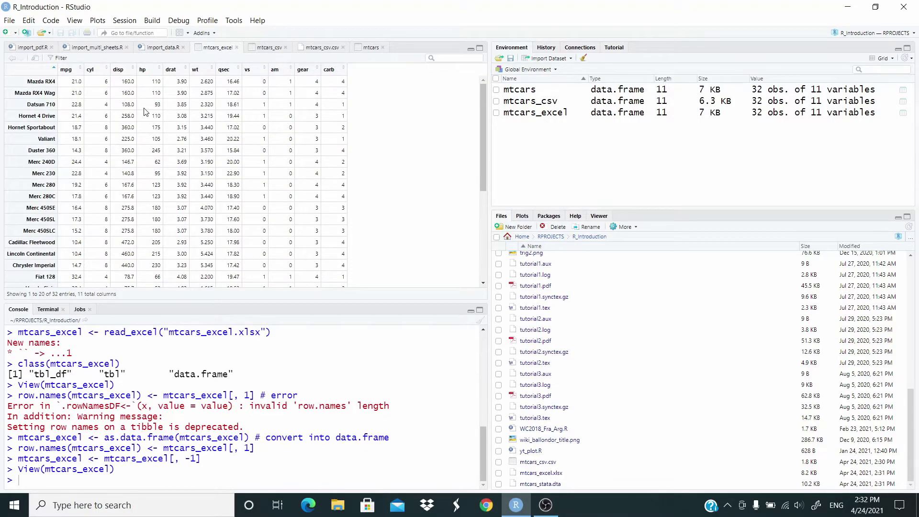
pyautogui.click(376, 49)
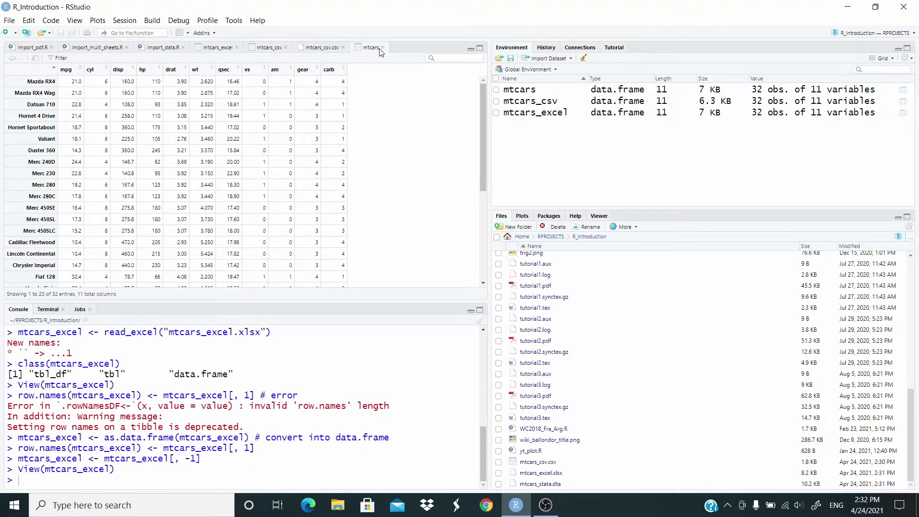
# - Read mtcars_stata.dta into mtcars_stata with read_dta and confirm its class is tbl_df
pyautogui.click(164, 49)
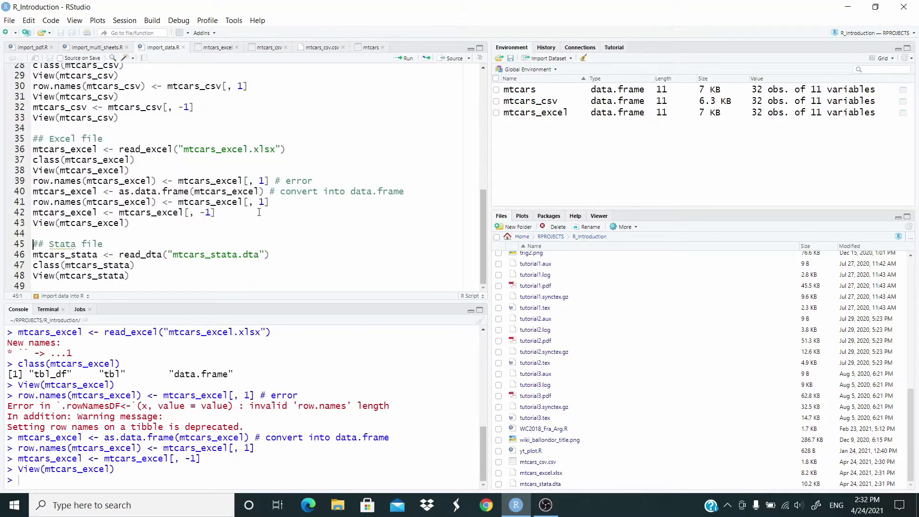
pyautogui.click(276, 252)
pyautogui.hotkey('ctrl', 'Return')
pyautogui.hotkey('ctrl', 'Return')
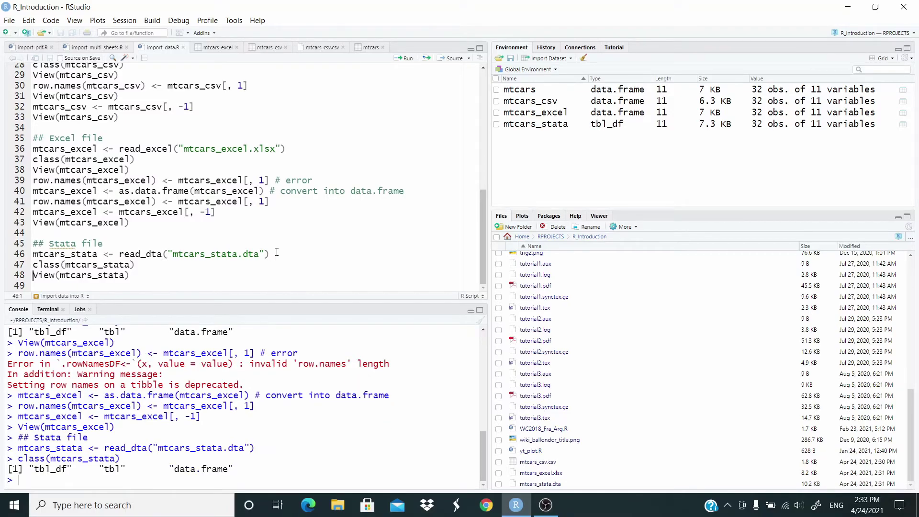
pyautogui.hotkey('ctrl', 'Return')
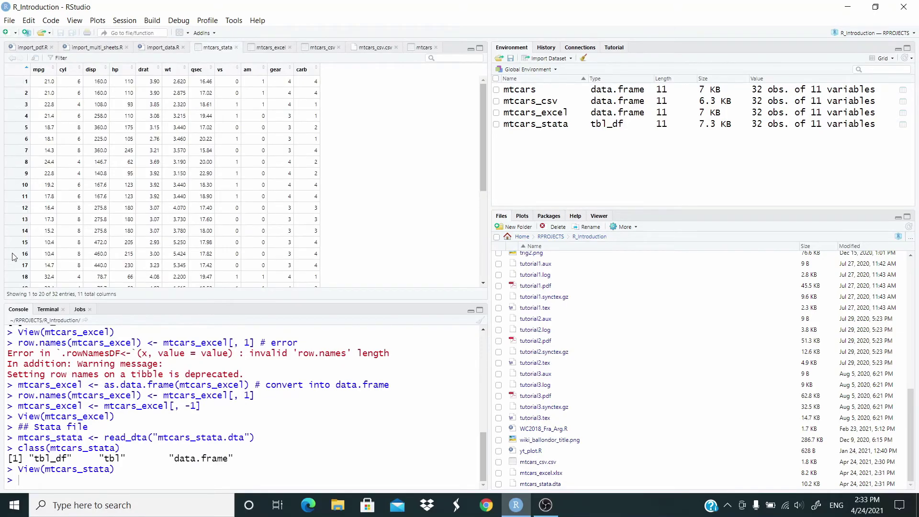